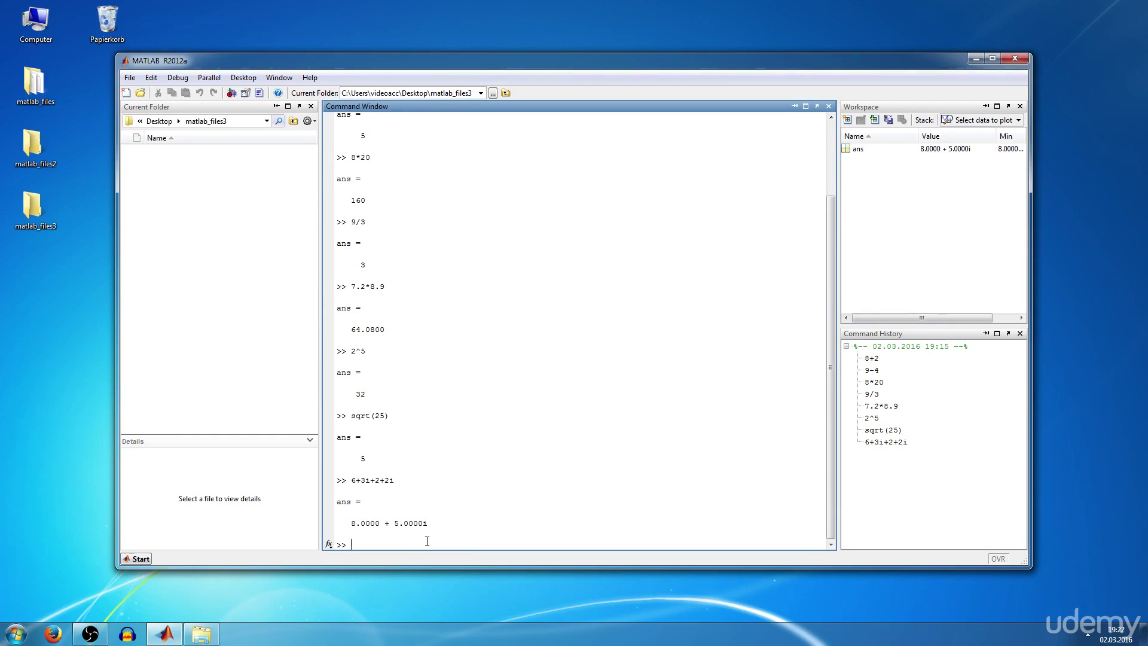
text(clc)
Step: Run clc to wipe all previous output from the Command Window
key(Return)
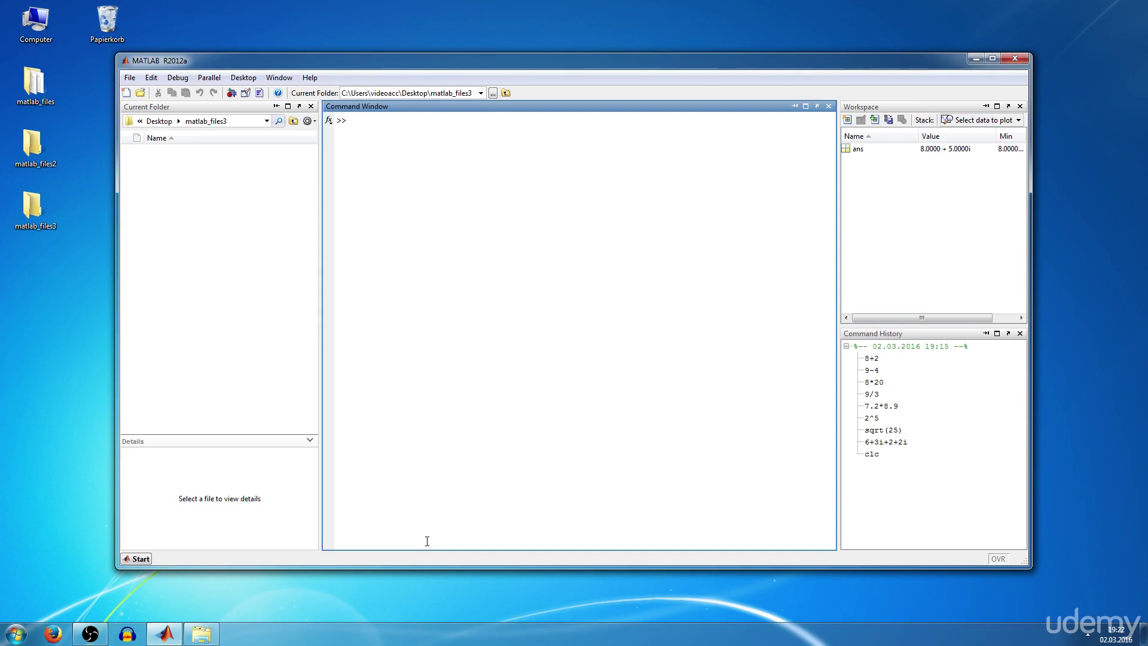
text(8>)
text(5)
Step: Evaluate 8>5 (answer 1) and 7<2 (answer 0) in the Command Window
key(Return)
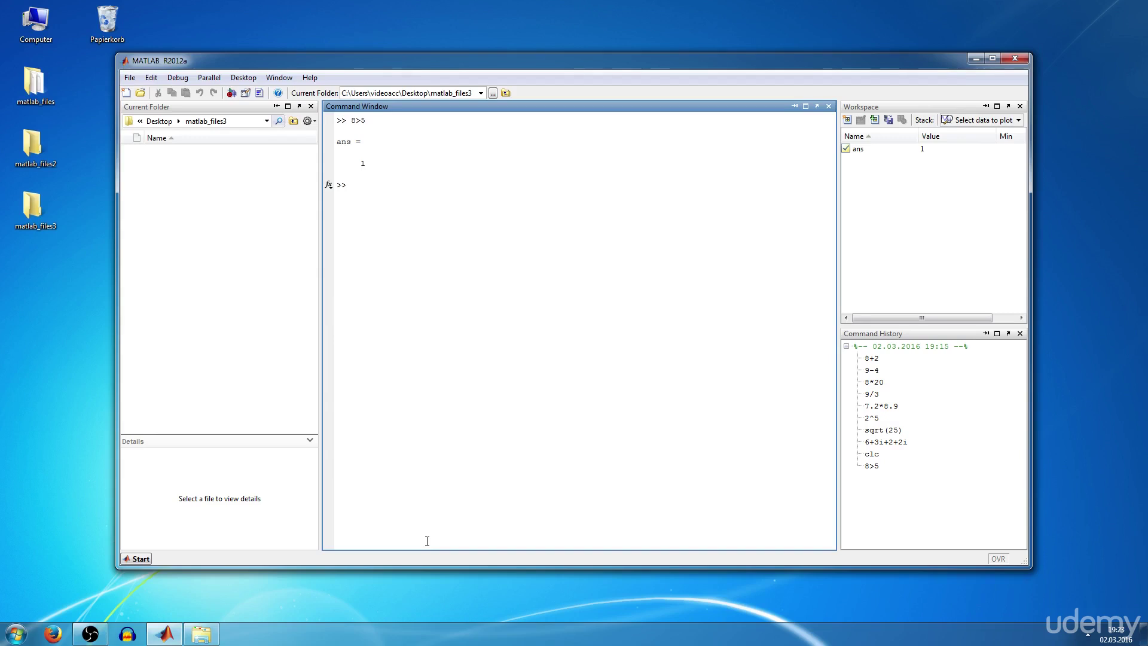
text(7)
text(<)
text(2)
key(Return)
text(2)
text(<=)
text(2)
Step: Evaluate 2<=2 and 3>=1 in the Command Window, each returning 1
key(Return)
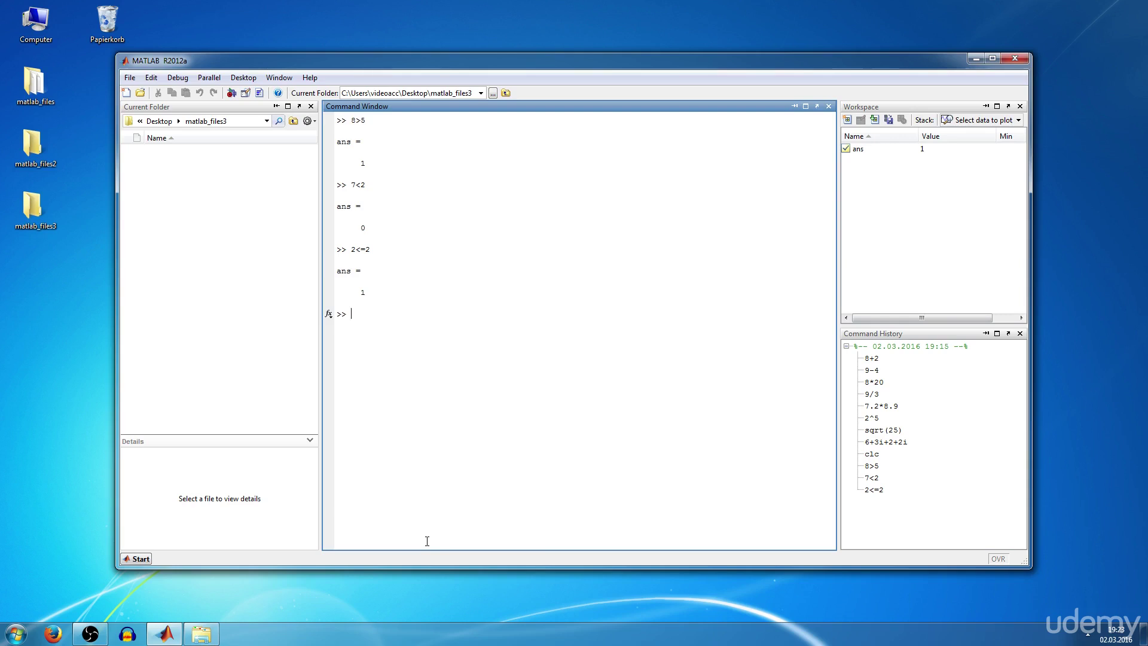
text(3>)
text(=1)
key(Return)
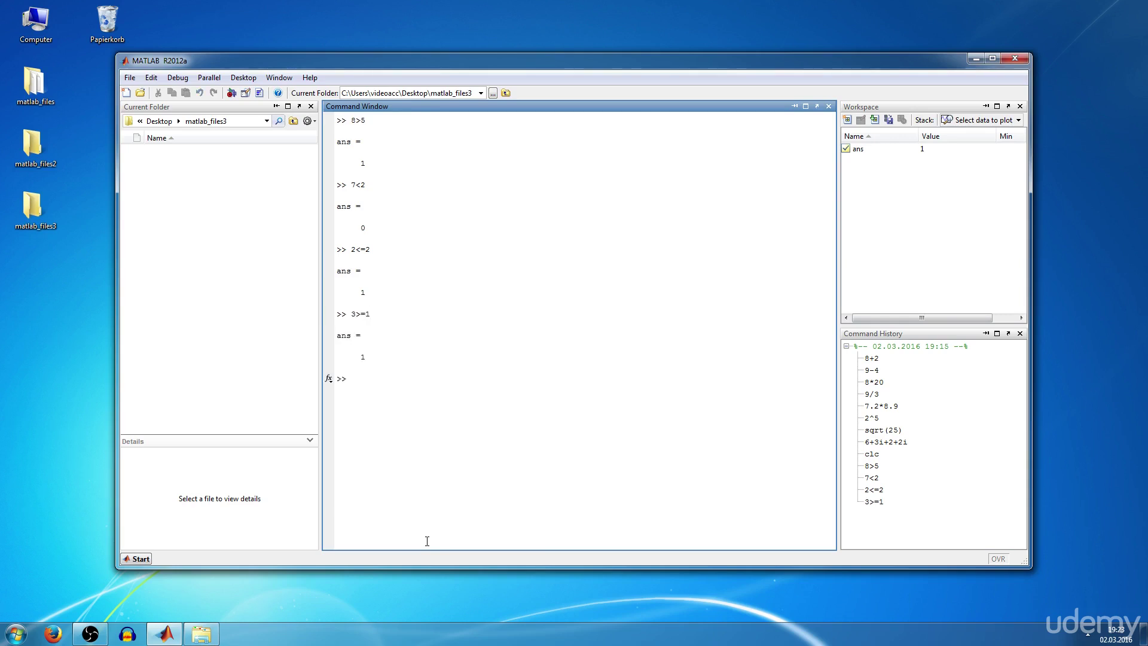